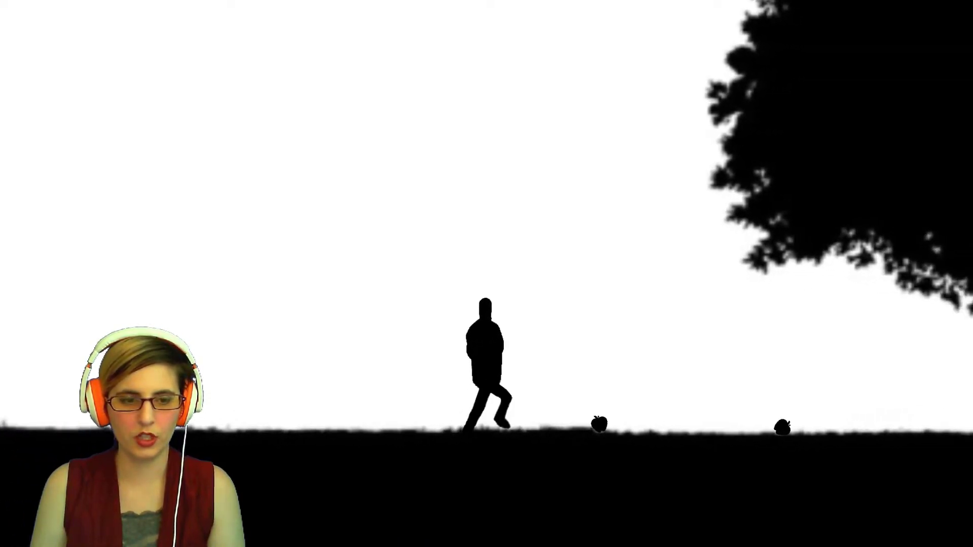
key(Right)
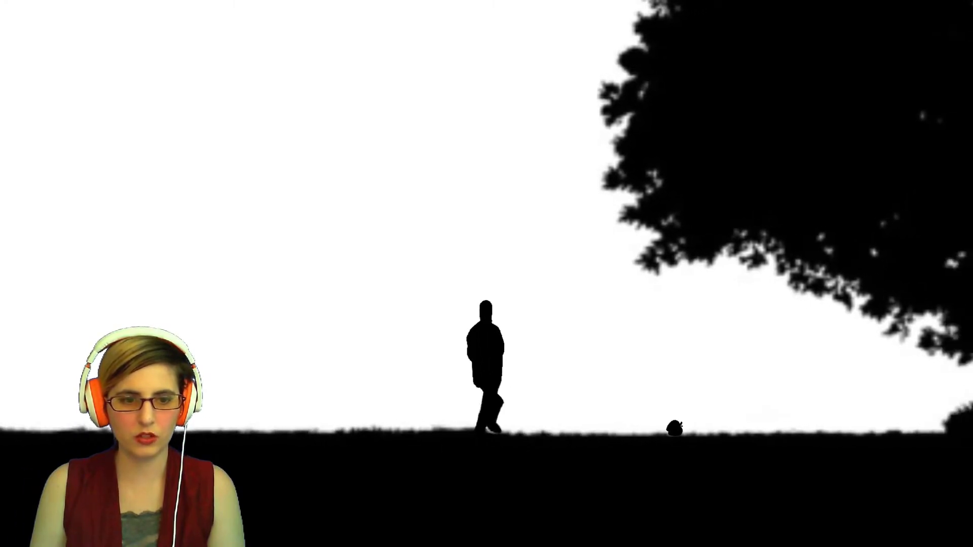